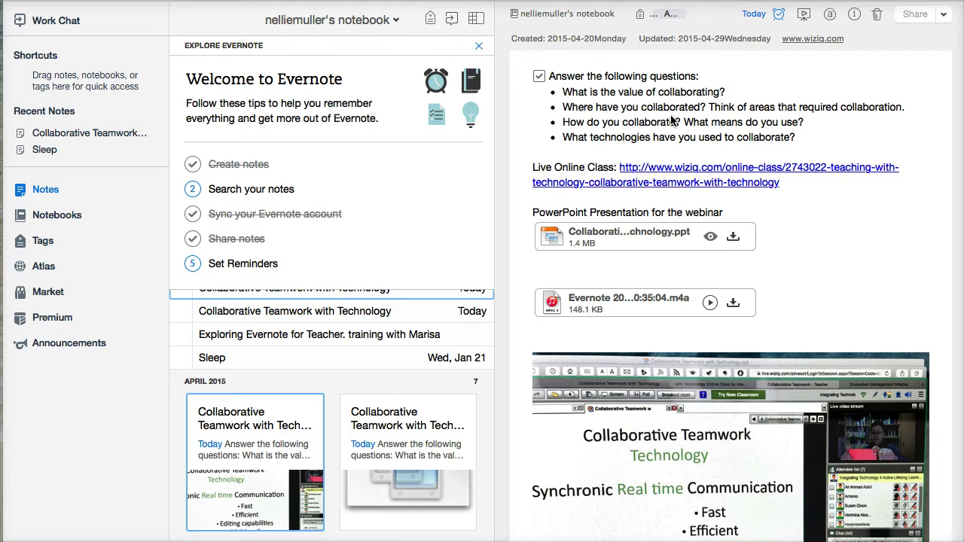
- Dismiss the Explore Evernote welcome tips and switch the note list to Expanded Card View
scroll(672, 120, up, 3)
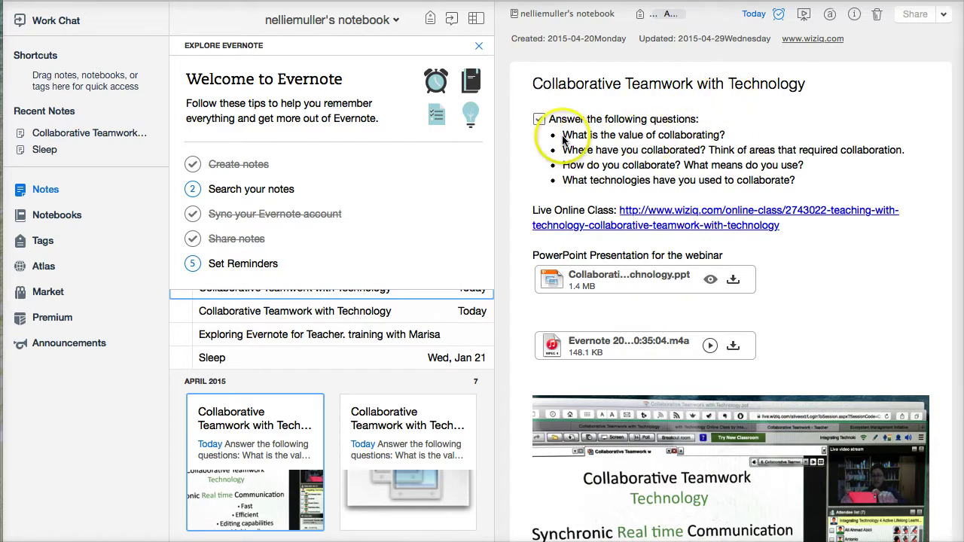
click(478, 49)
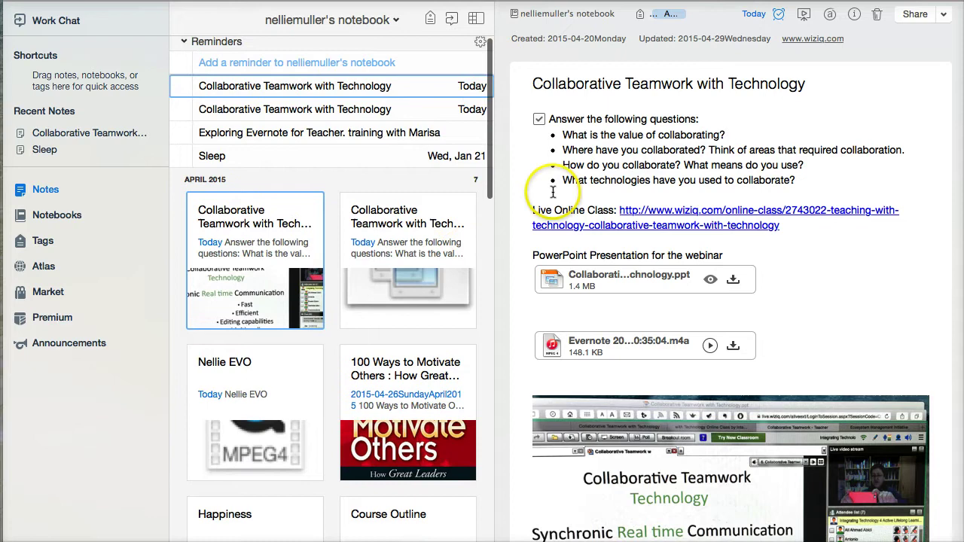
click(476, 18)
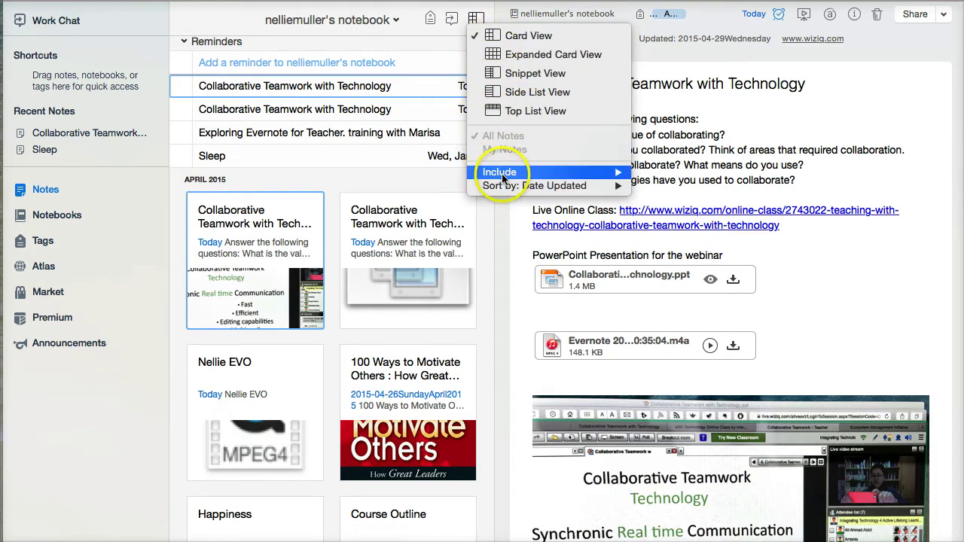
click(504, 59)
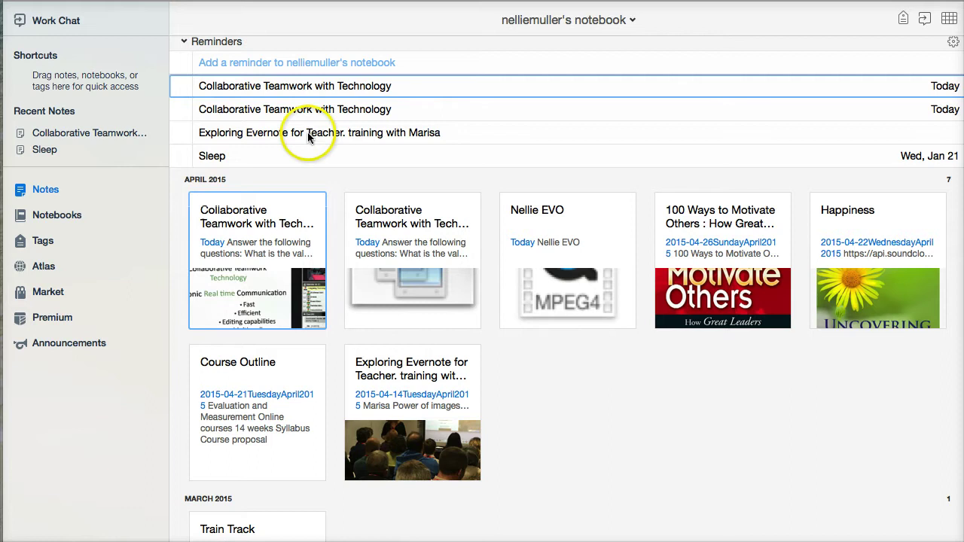
- Open the first "Collaborative Teamwork with Technology" reminder note in its own window and start presenting it
click(355, 90)
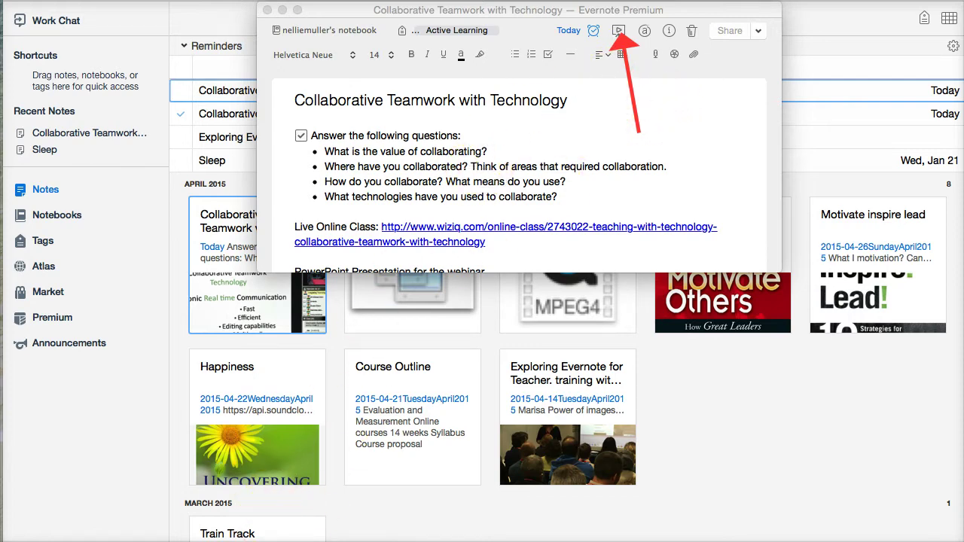
scroll(490, 155, down, 3)
scroll(437, 129, up, 3)
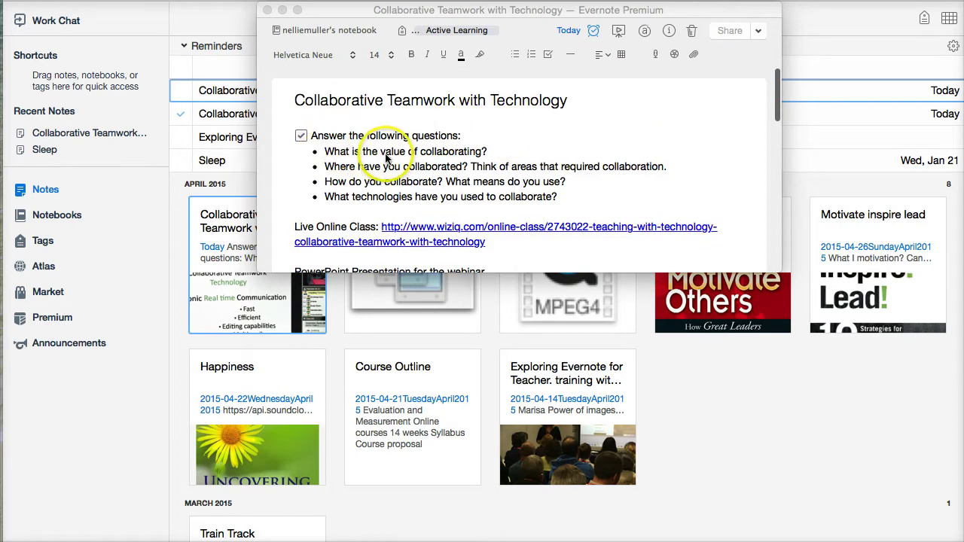
scroll(429, 155, down, 1)
scroll(571, 74, up, 1)
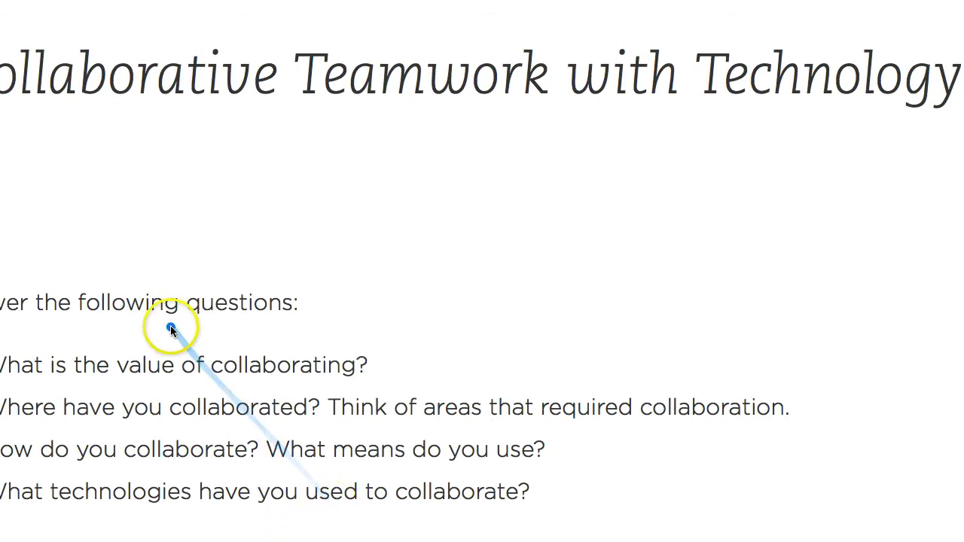
- Review the presented note's questions, live class link and embedded PowerPoint slides, and leave presentation mode
scroll(510, 330, down, 2)
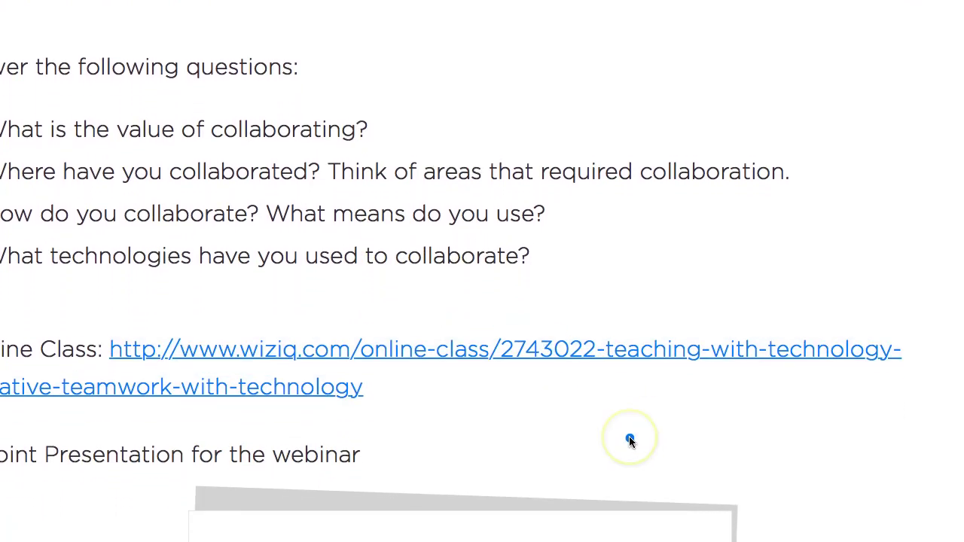
scroll(631, 440, down, 1)
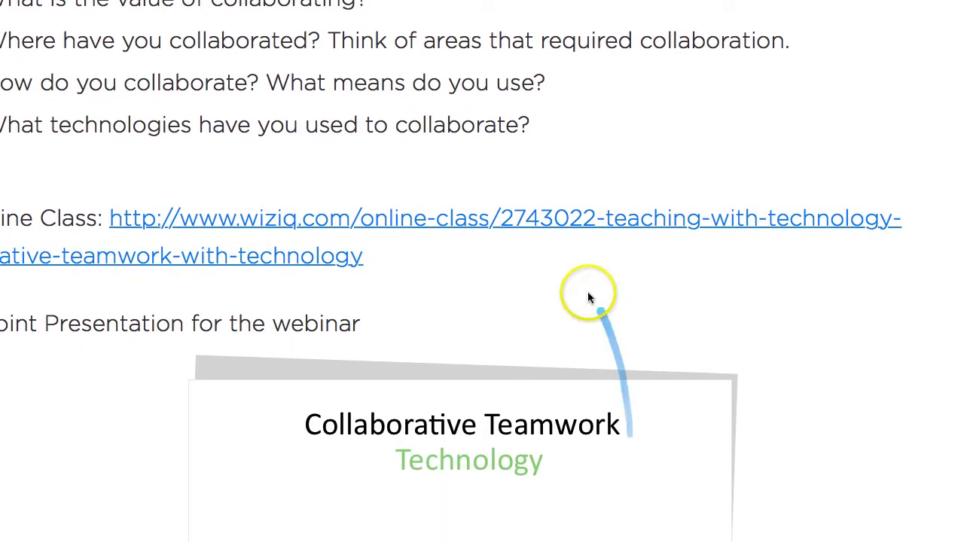
double_click(516, 222)
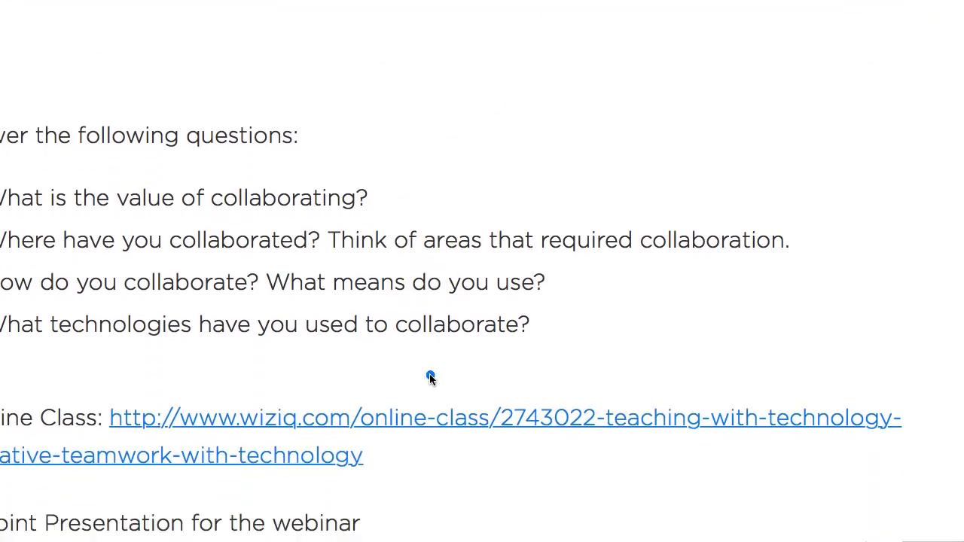
click(442, 359)
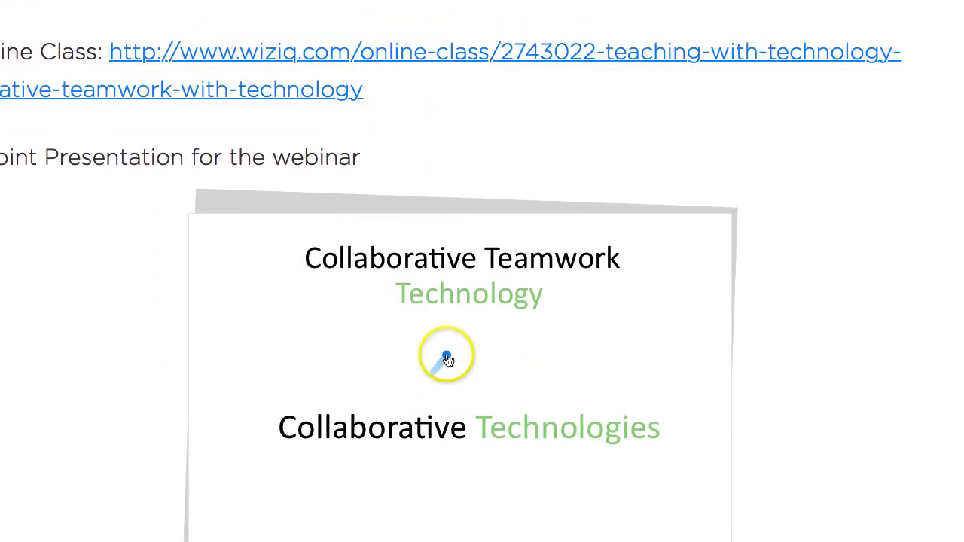
click(386, 326)
scroll(333, 305, down, 1)
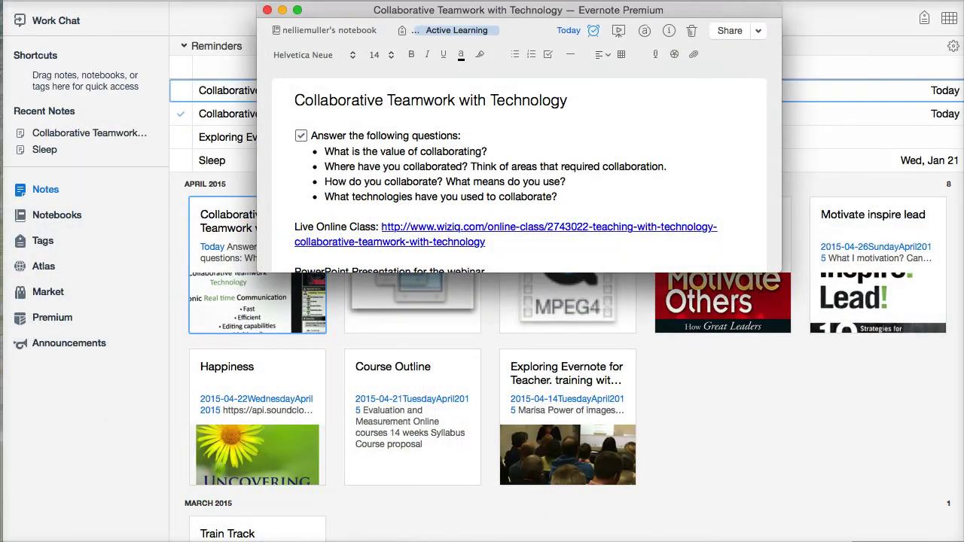
- Reposition the separate note window and enlarge it to fill nearly the whole screen
drag(723, 15, 631, 56)
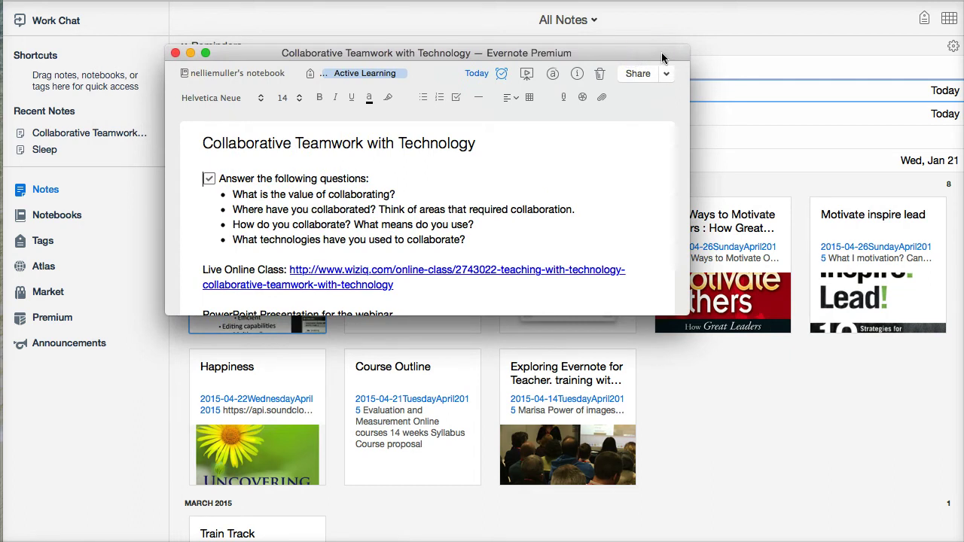
drag(653, 55, 653, 62)
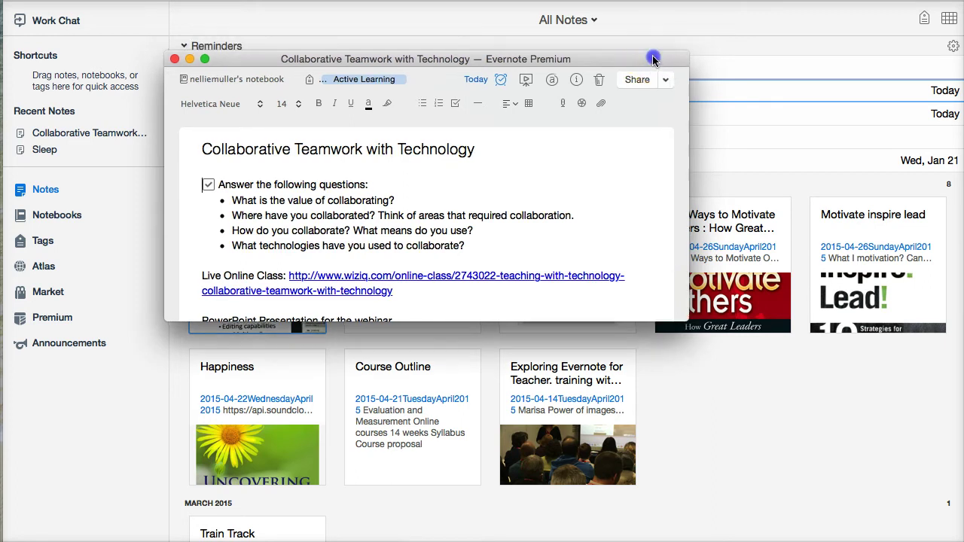
scroll(647, 214, down, 5)
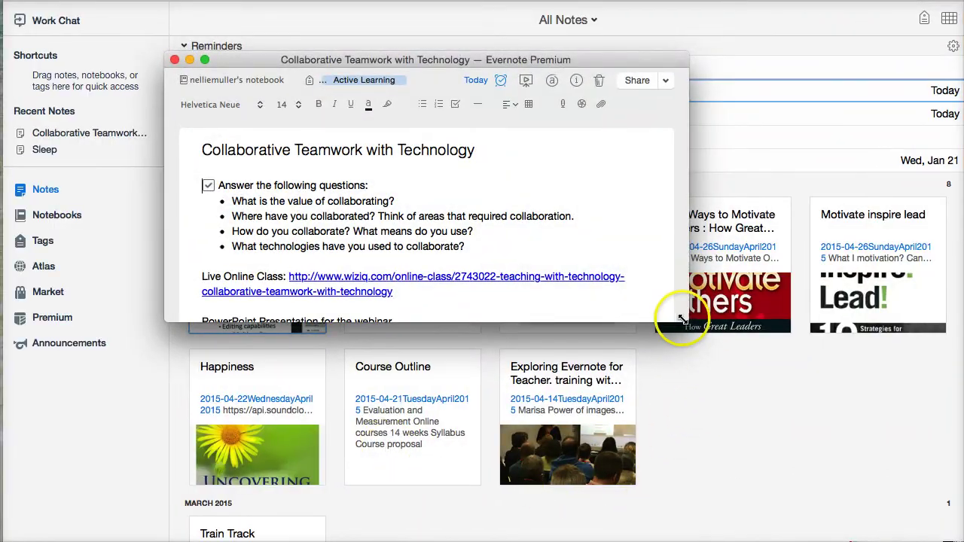
drag(681, 320, 955, 531)
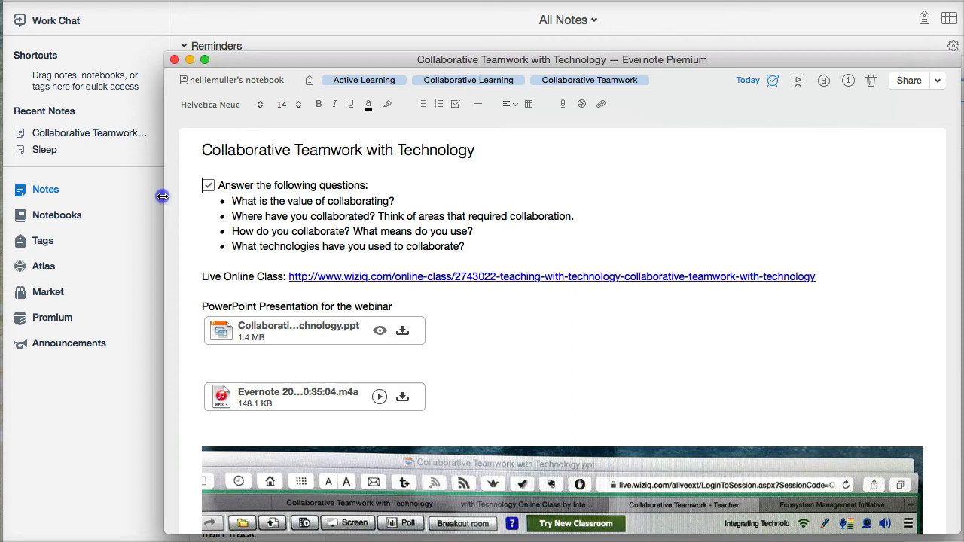
drag(162, 195, 4, 204)
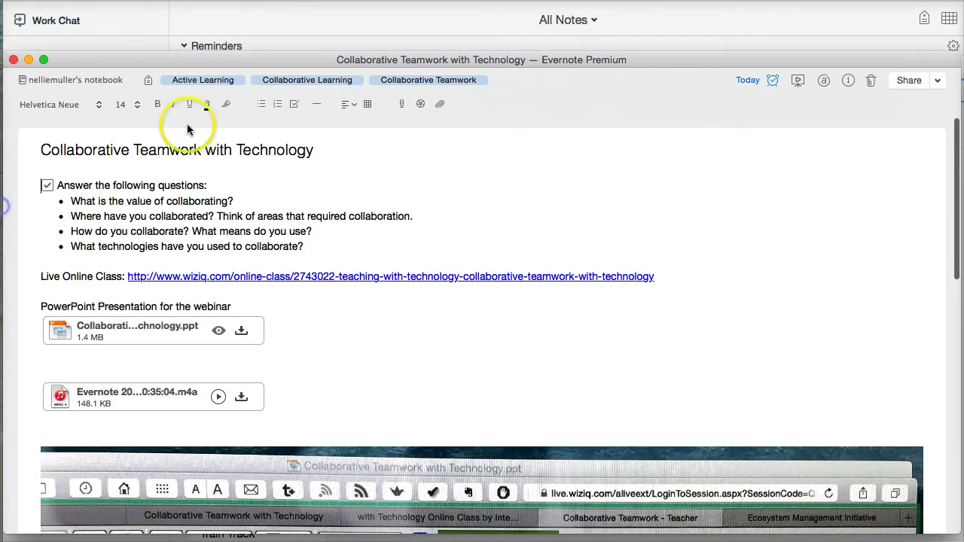
drag(637, 51, 643, 0)
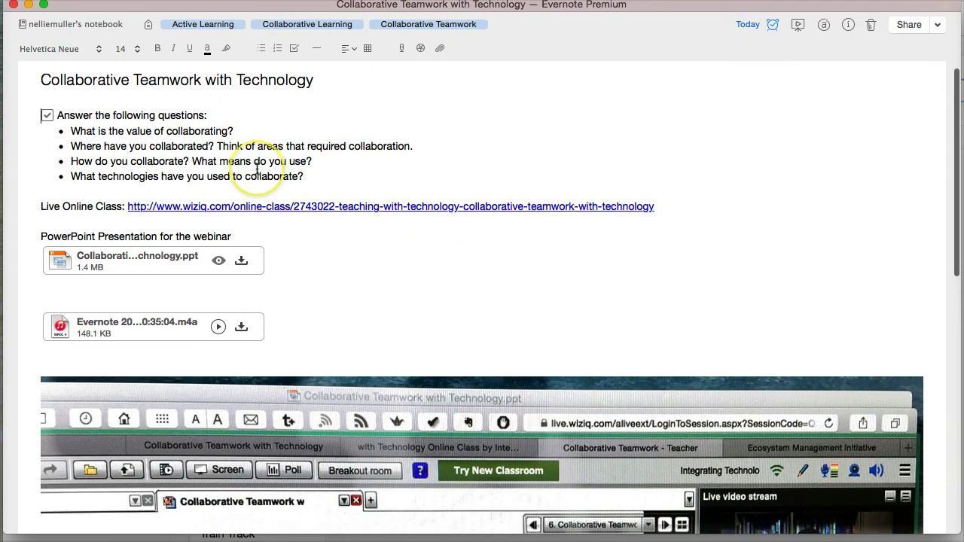
- Examine the whole note, including its tags, questions, attachments, webinar image and audio recordings
scroll(257, 169, down, 2)
scroll(256, 168, down, 5)
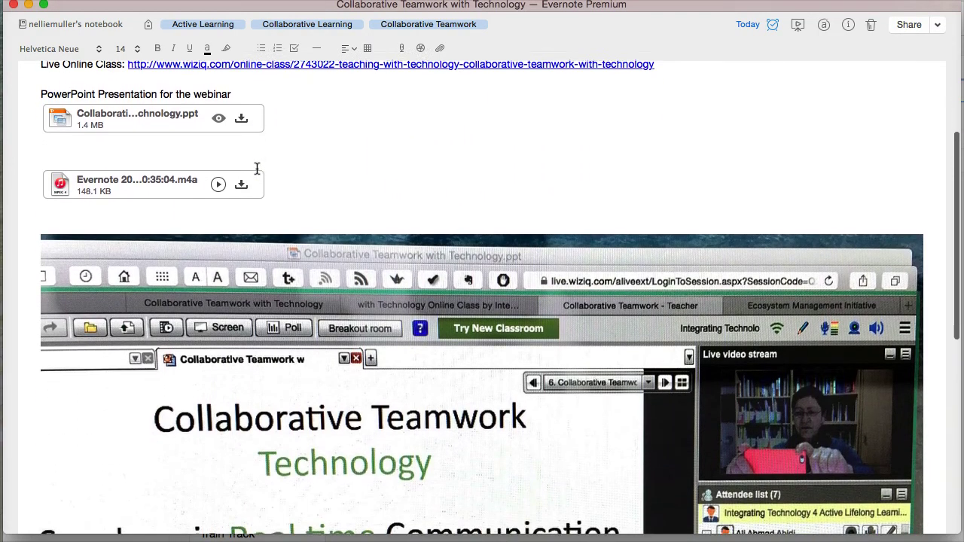
scroll(257, 169, down, 7)
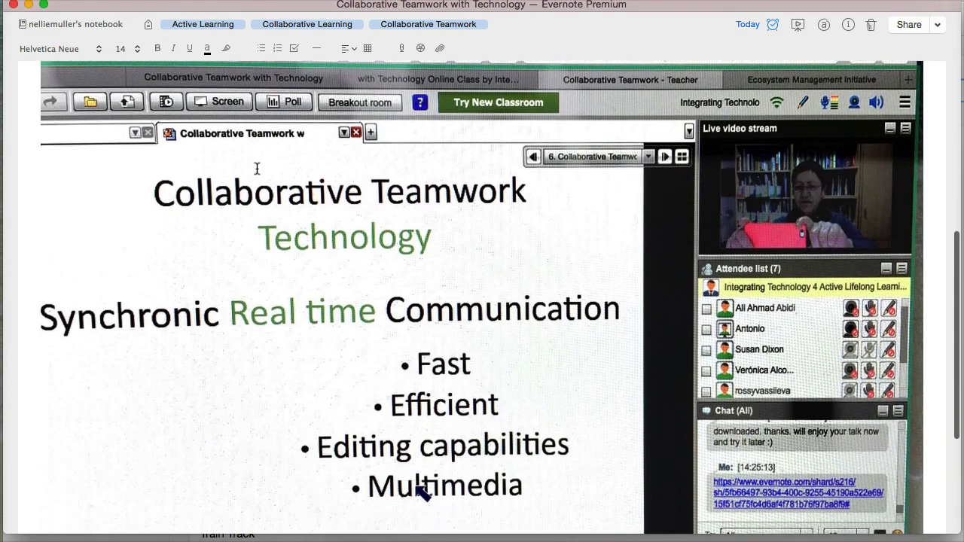
scroll(257, 169, down, 5)
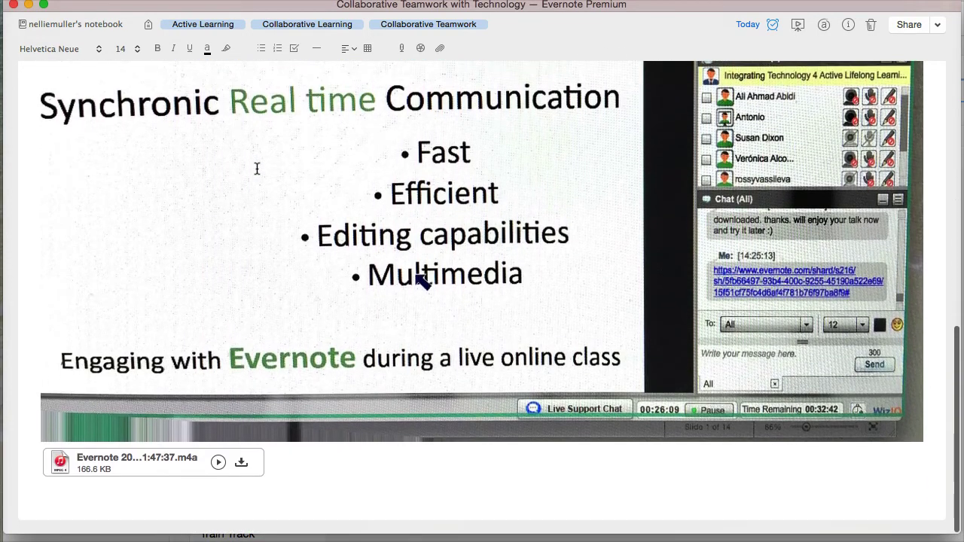
scroll(257, 168, up, 15)
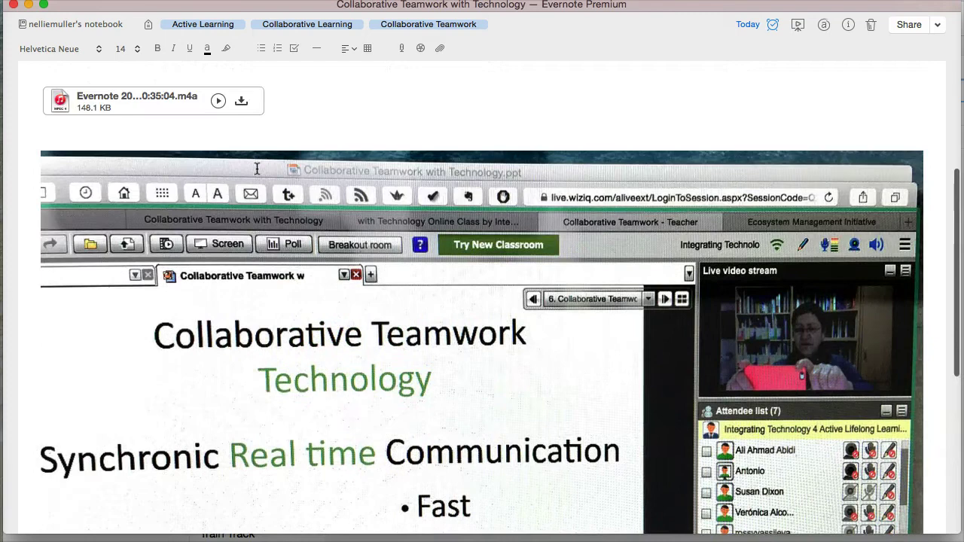
scroll(257, 168, up, 2)
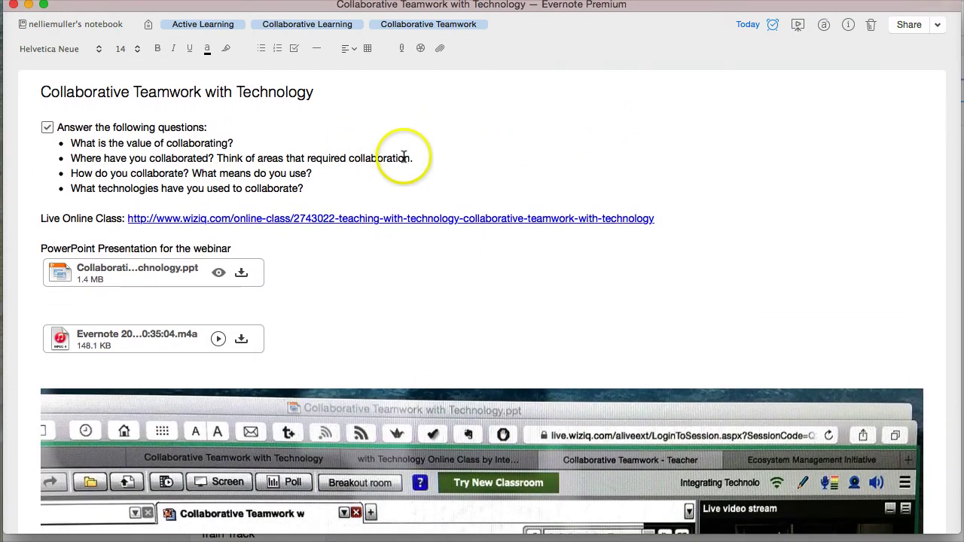
scroll(492, 157, down, 3)
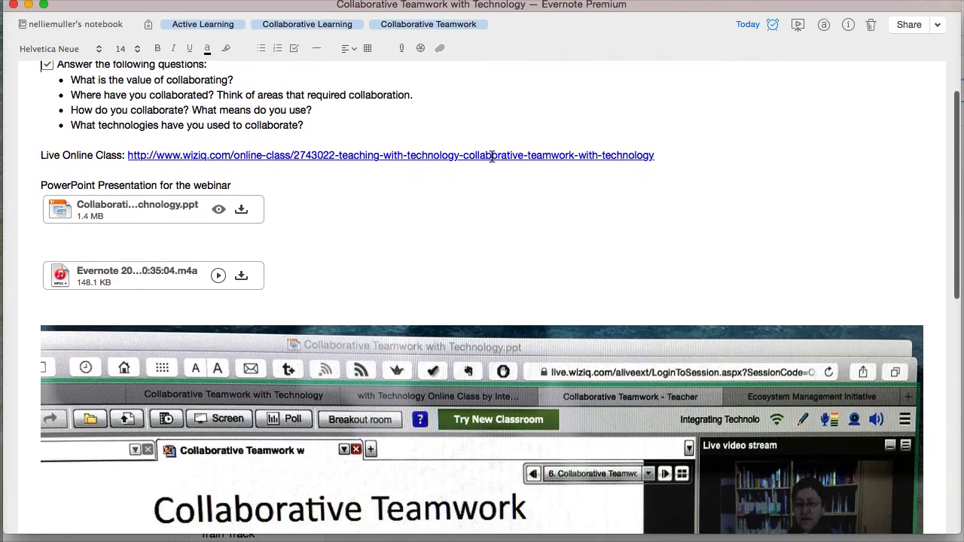
scroll(493, 157, down, 5)
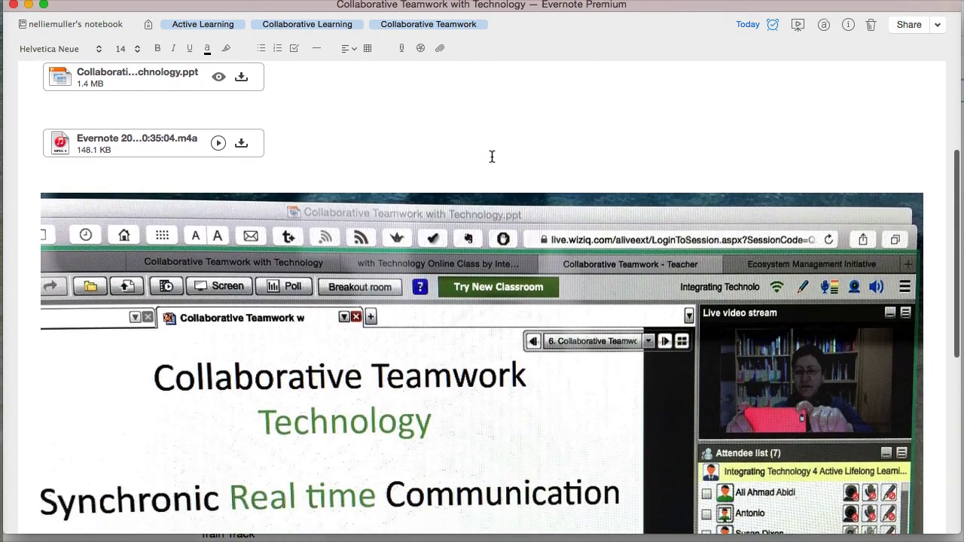
scroll(497, 156, up, 6)
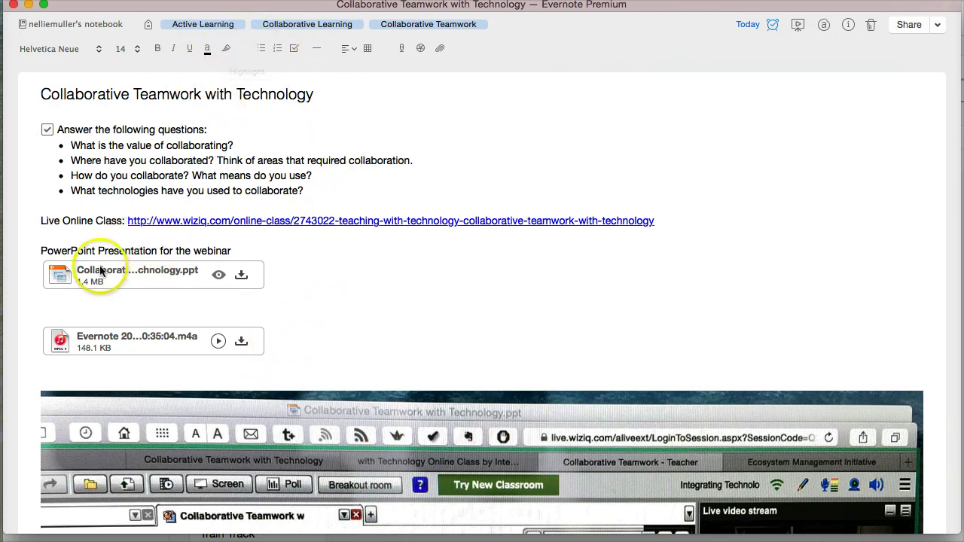
- Add the author's @ username on a new line between the PowerPoint and audio attachments
click(88, 306)
key(Return)
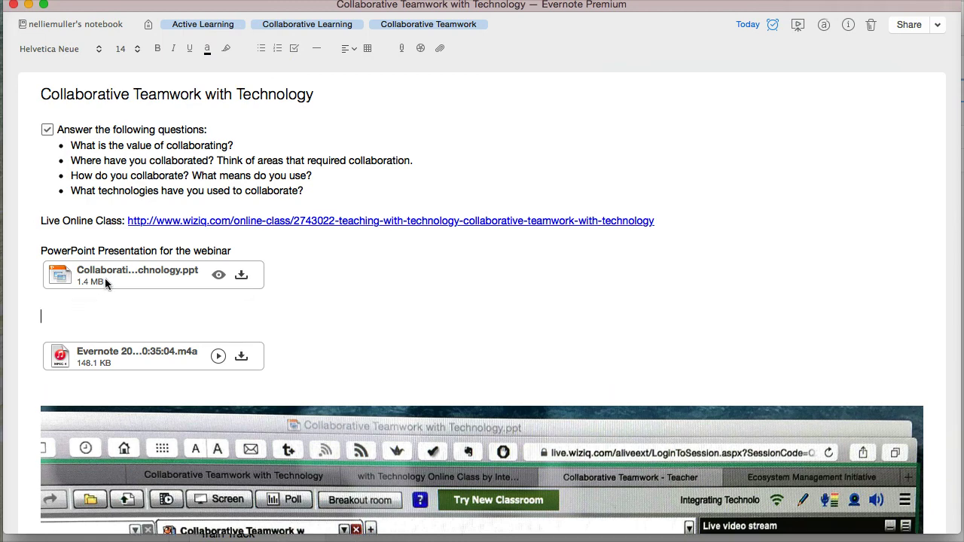
text(@nelliemuller)
key(Return)
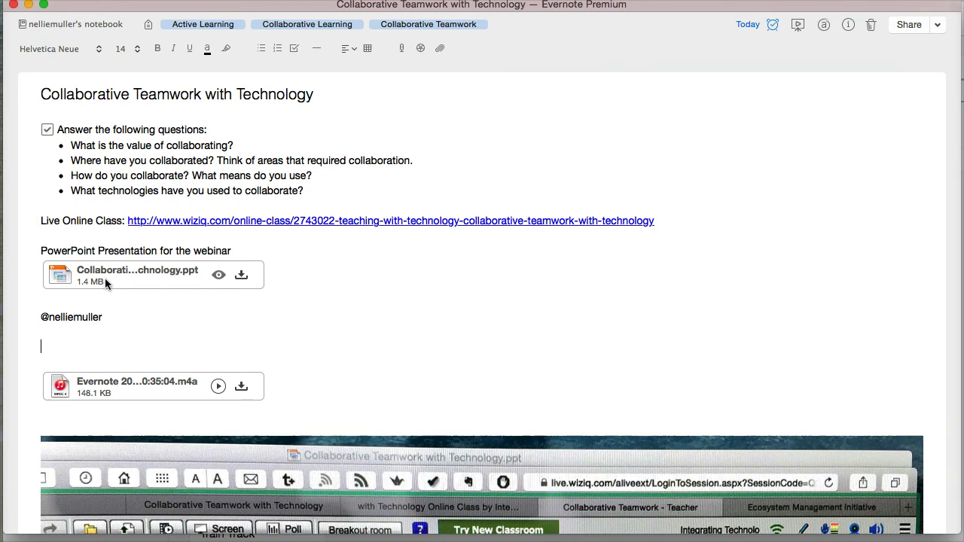
- Enter the author's first and last name below the @ username and insert a middle name before the surname
text(N)
key(BackSpace)
text(Nellie Deutsch)
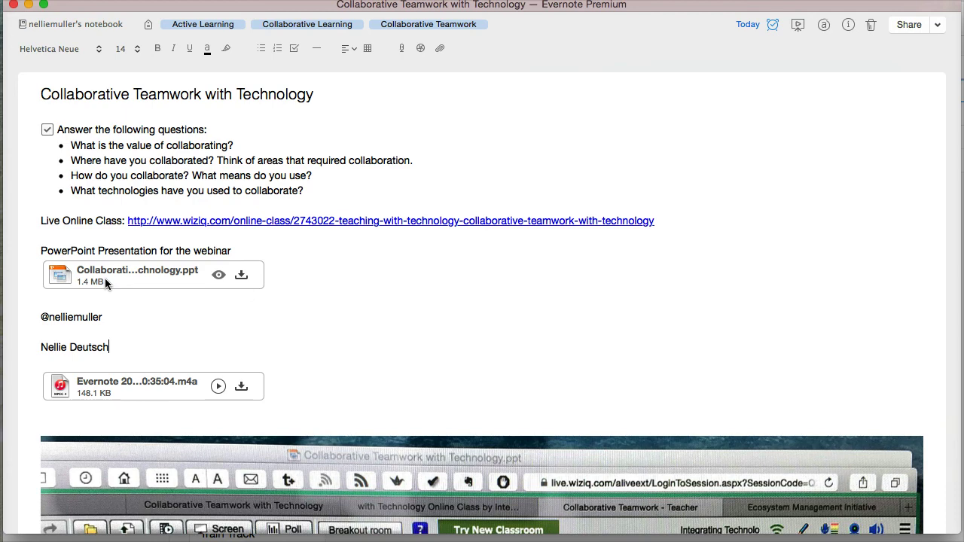
click(70, 347)
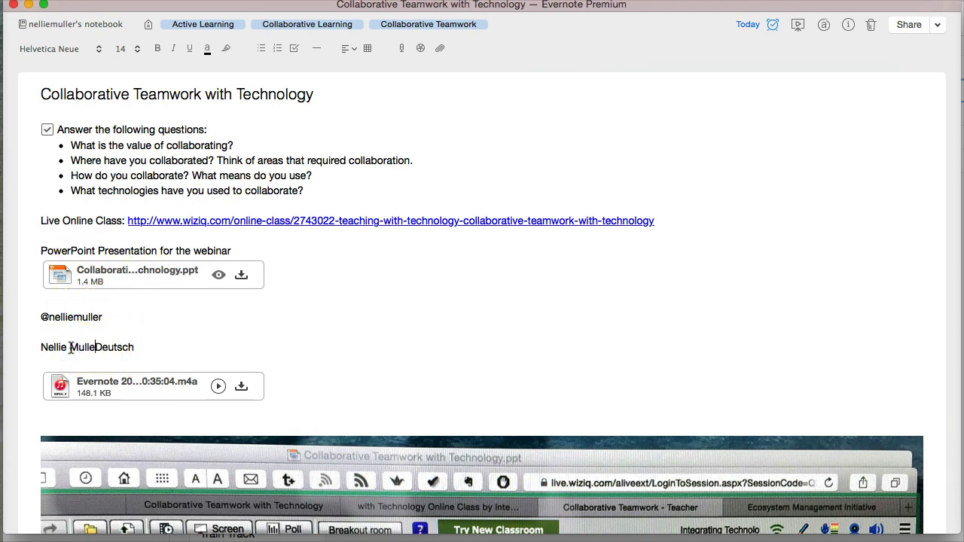